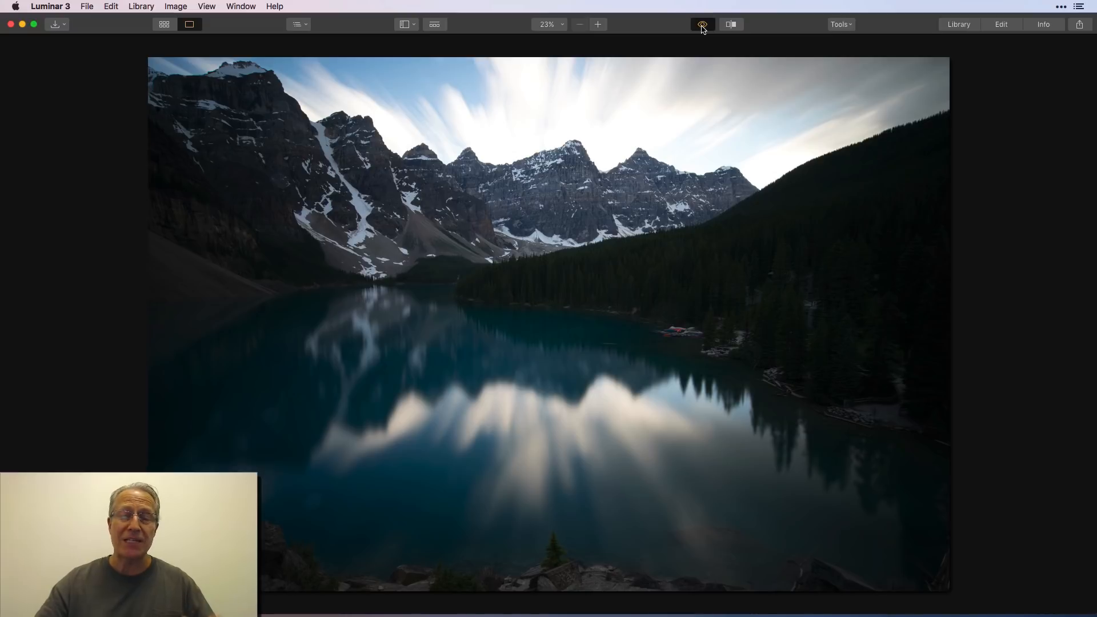
Compare the fully edited lake photo with its unedited original.
left_click(702, 24)
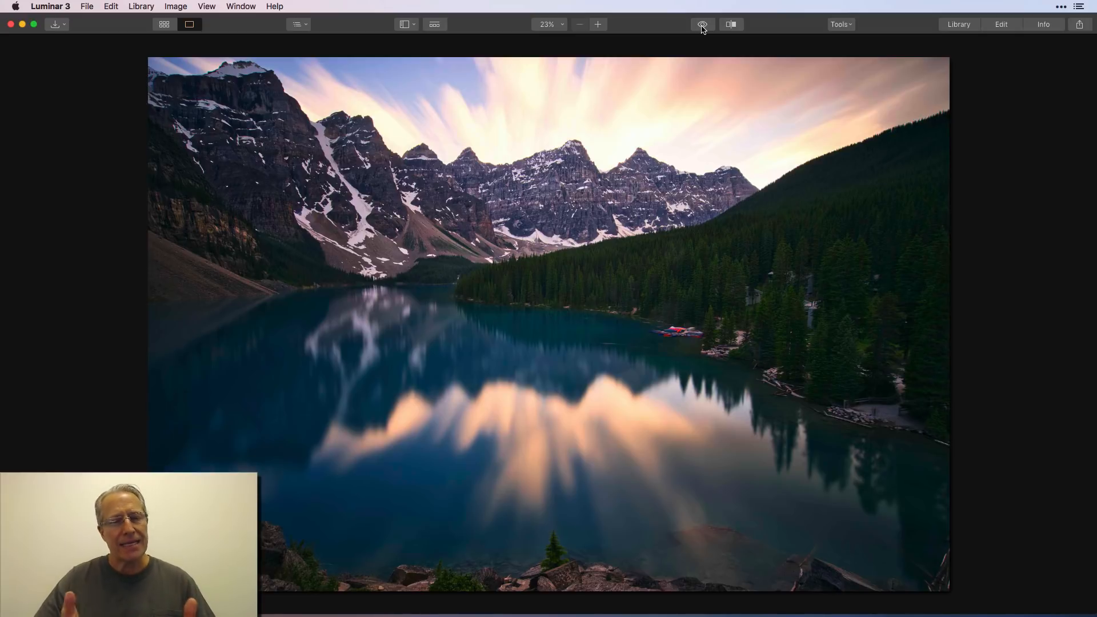
left_click(703, 24)
left_click(702, 24)
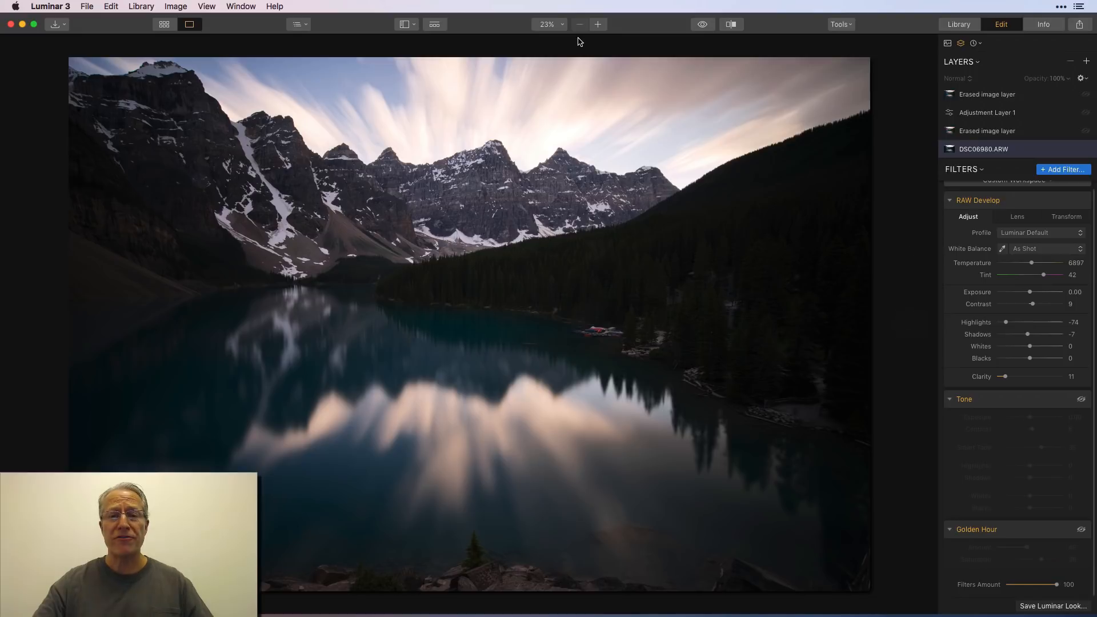
Compare the original photo with the version that has only the RAW Develop adjustments of the DSC06980.ARW layer.
left_click(706, 24)
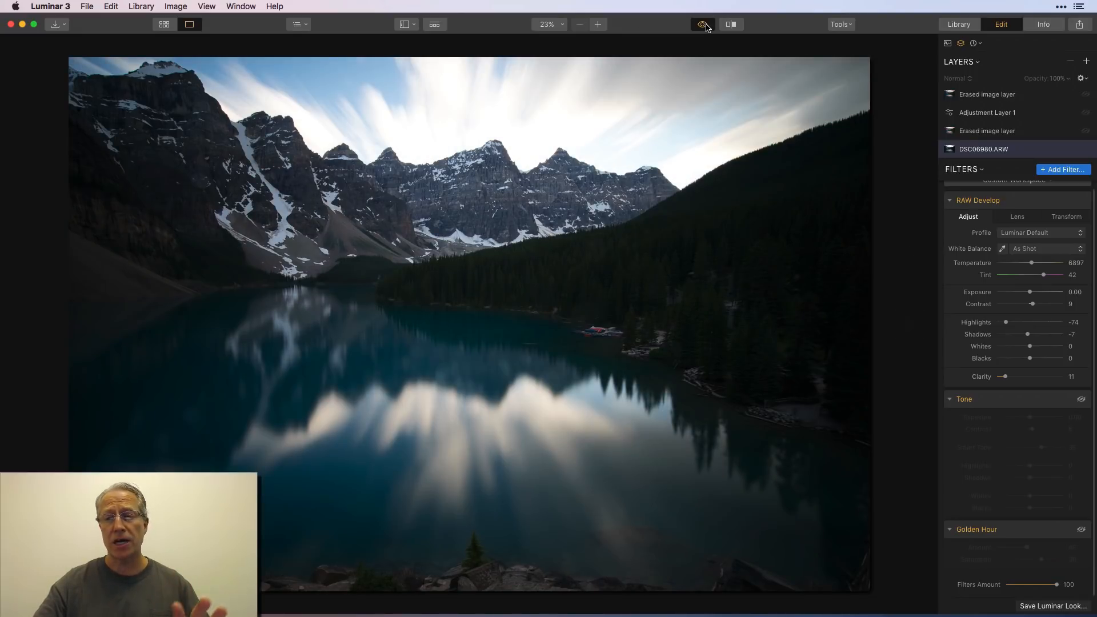
left_click(706, 25)
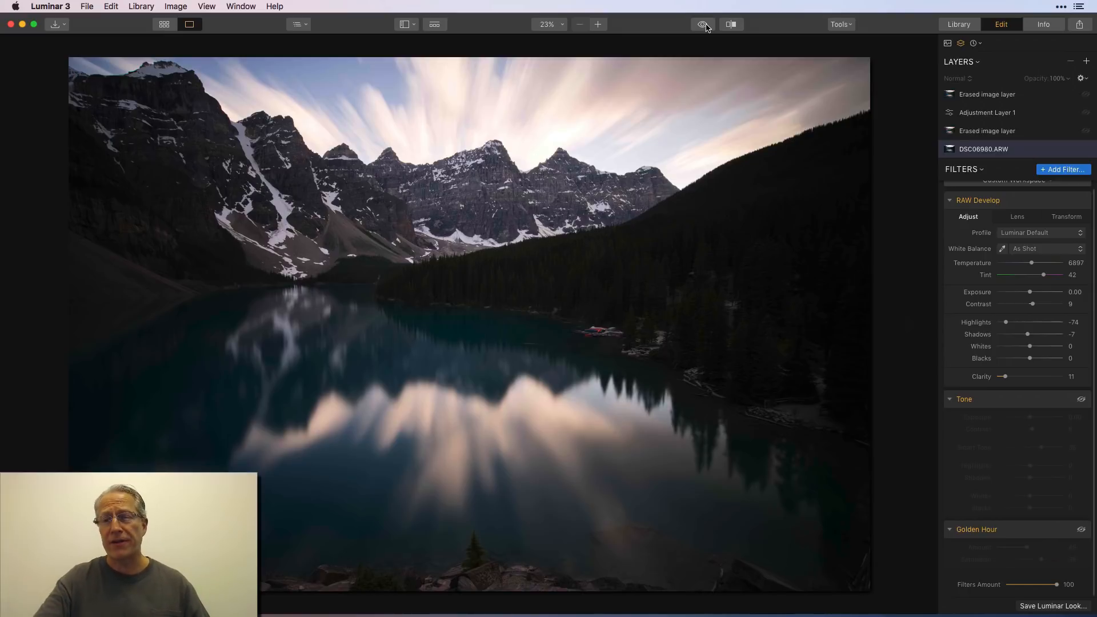
scroll(1066, 200, "up", 1)
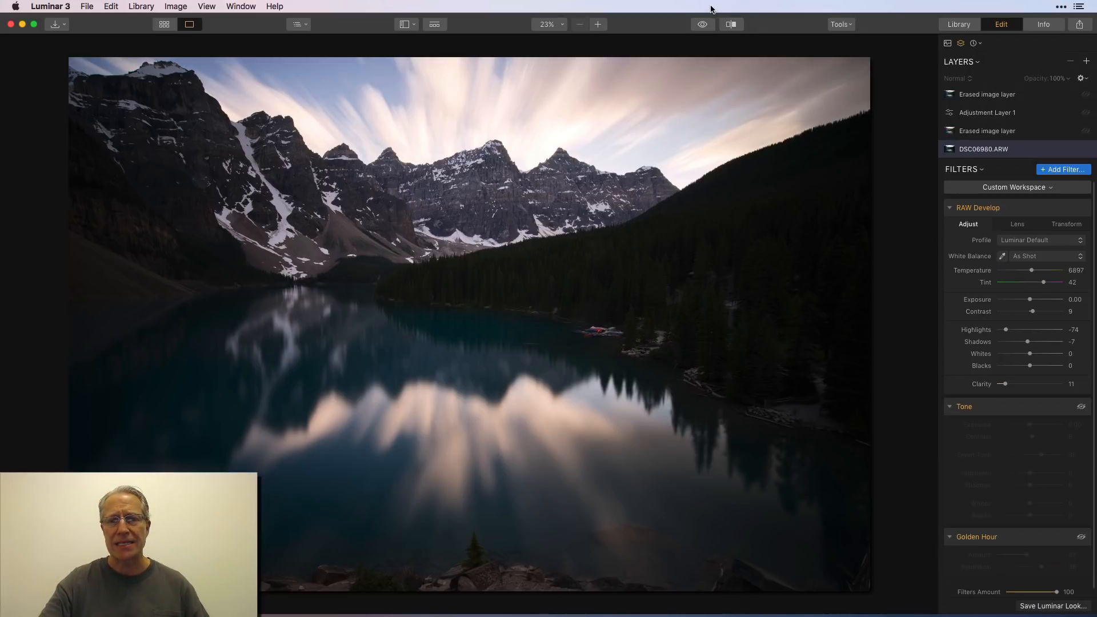
left_click(703, 24)
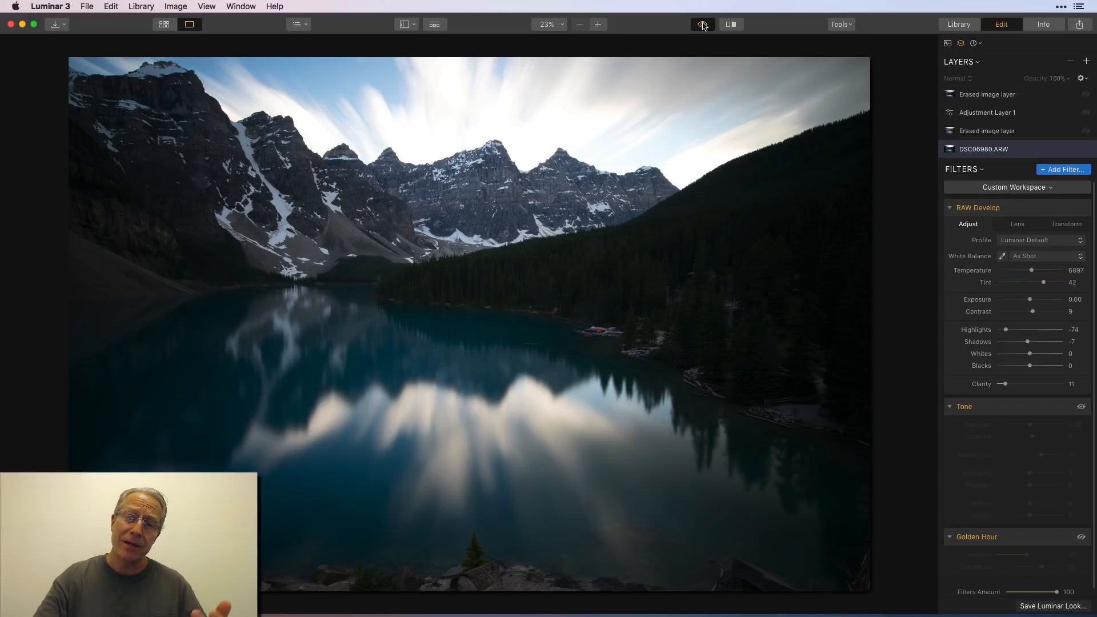
left_click(703, 24)
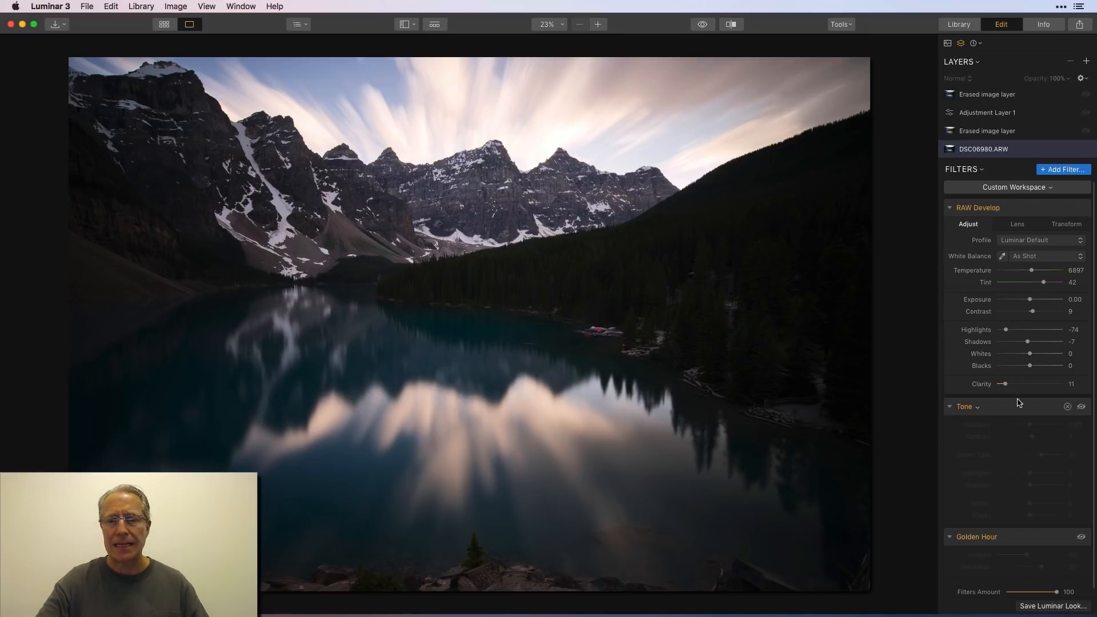
Turn on the Tone filter of the DSC06980.ARW layer, checking its before and after, and turn on its Golden Hour filter.
scroll(1019, 403, "down", 1)
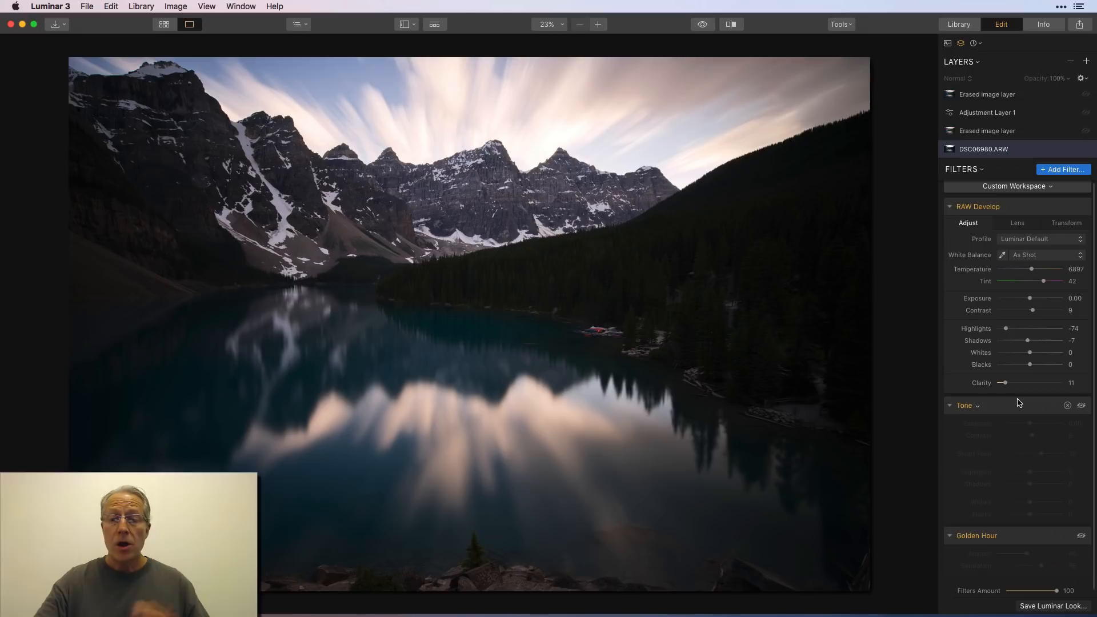
left_click(1082, 406)
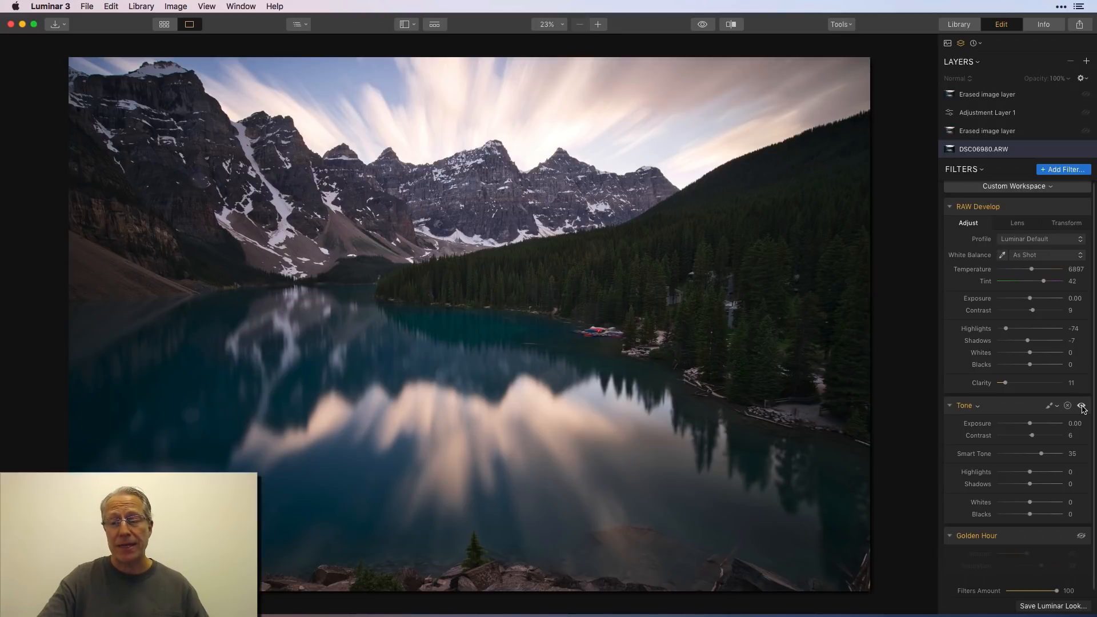
left_click(1082, 406)
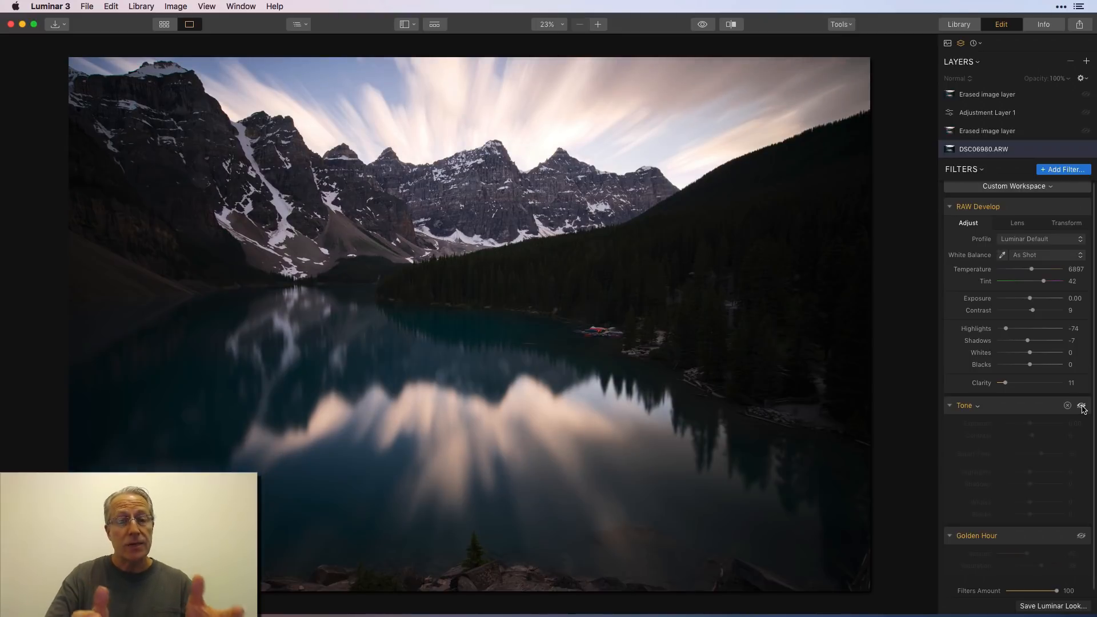
left_click(1082, 406)
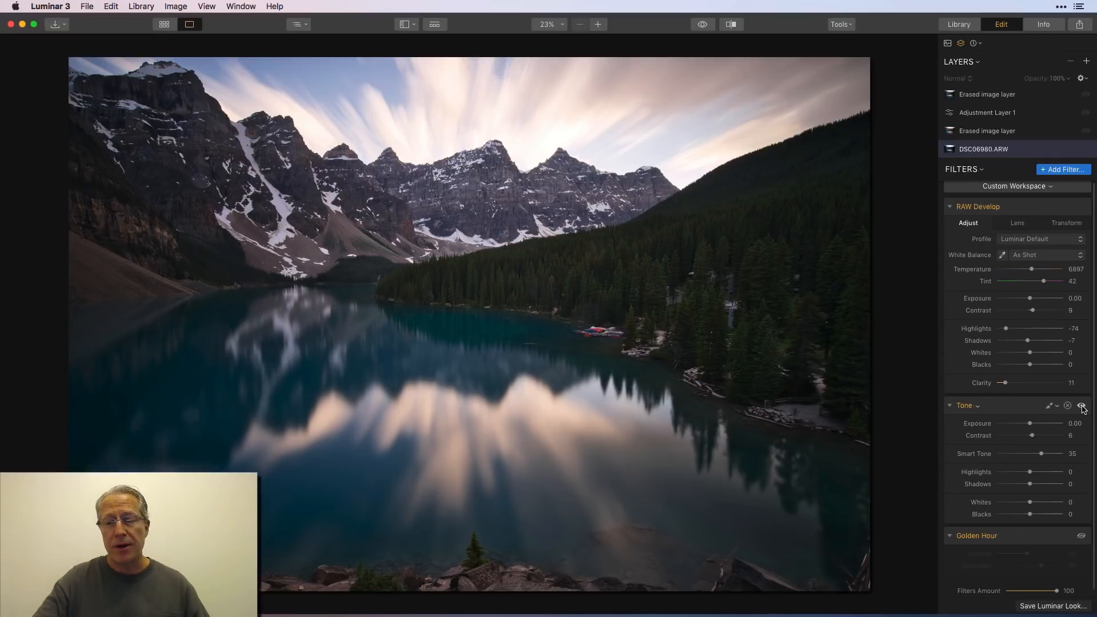
scroll(1042, 496, "down", 1)
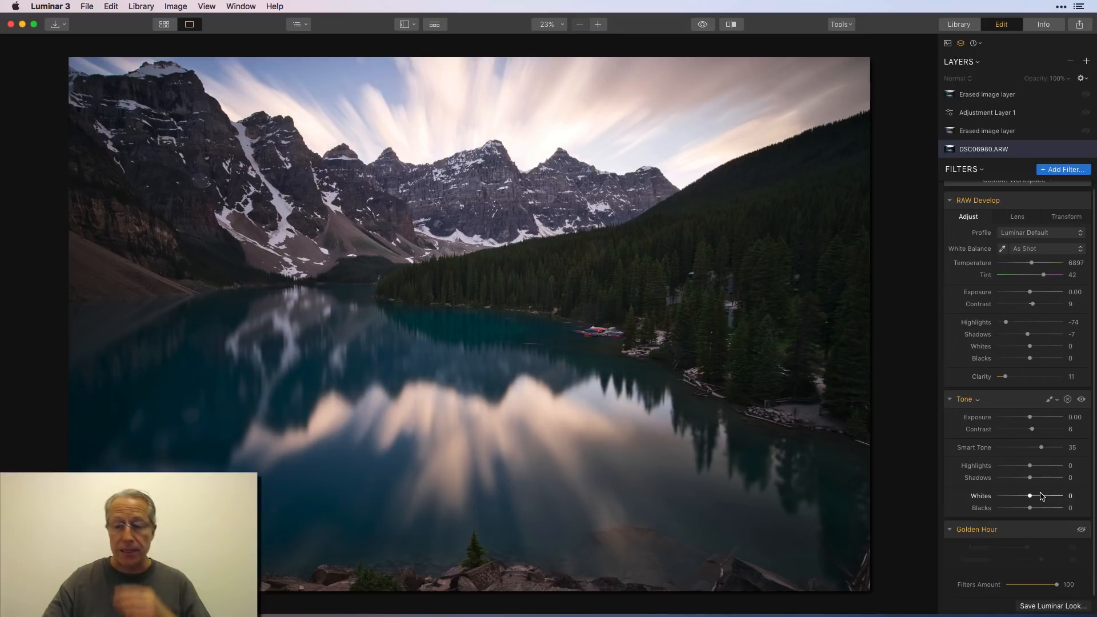
left_click(1082, 530)
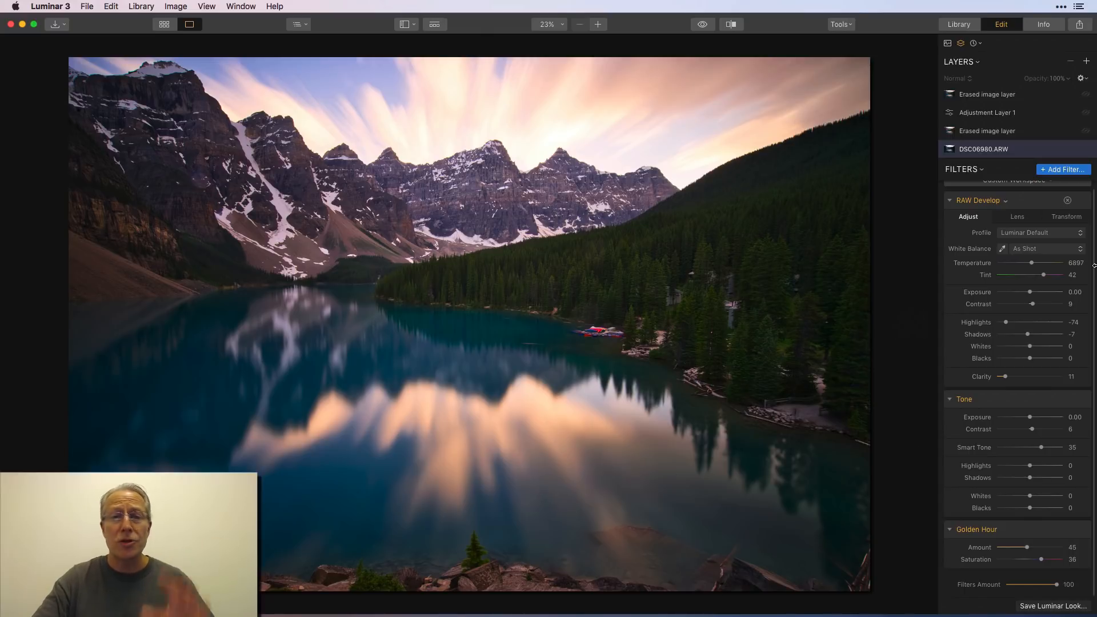
Select and show the Erased image layer directly above DSC06980.ARW, and look over the available editing tools.
left_click(1031, 134)
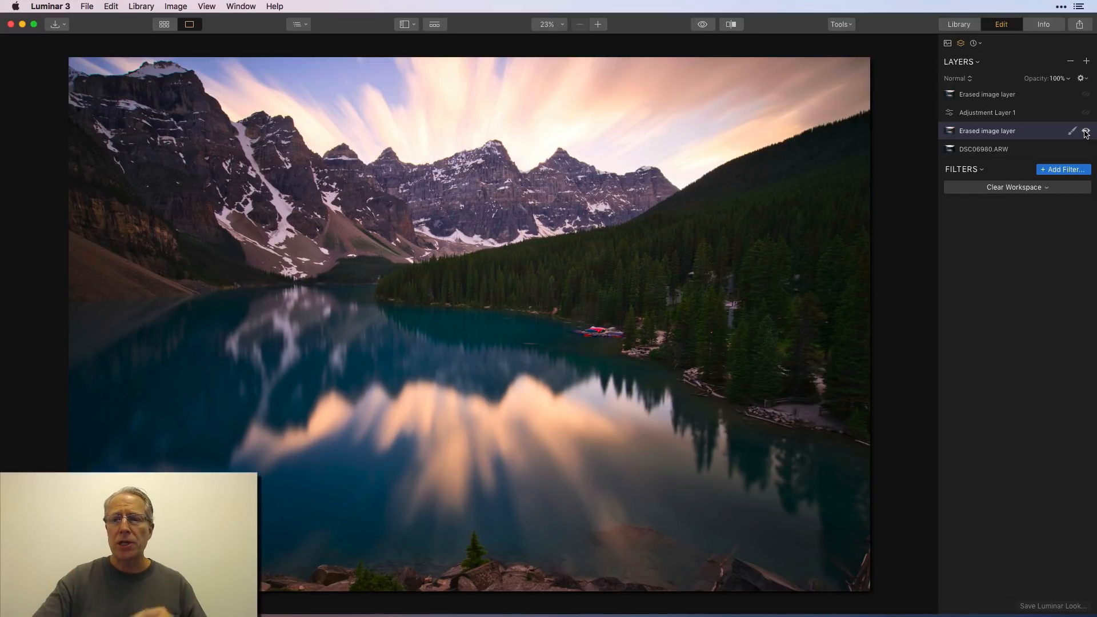
left_click(846, 26)
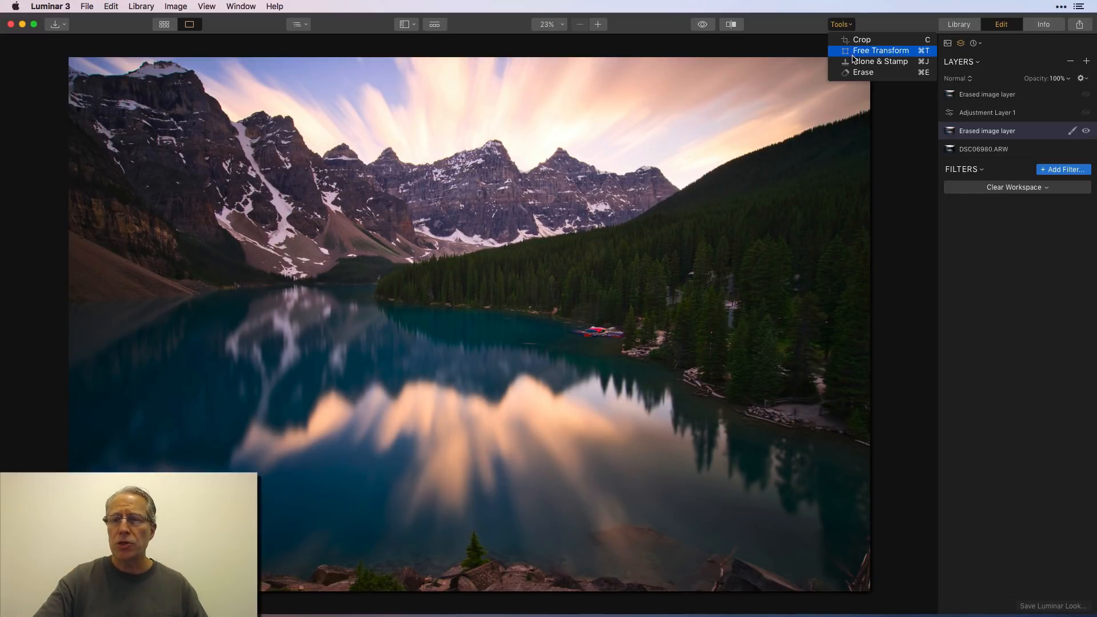
left_click(849, 26)
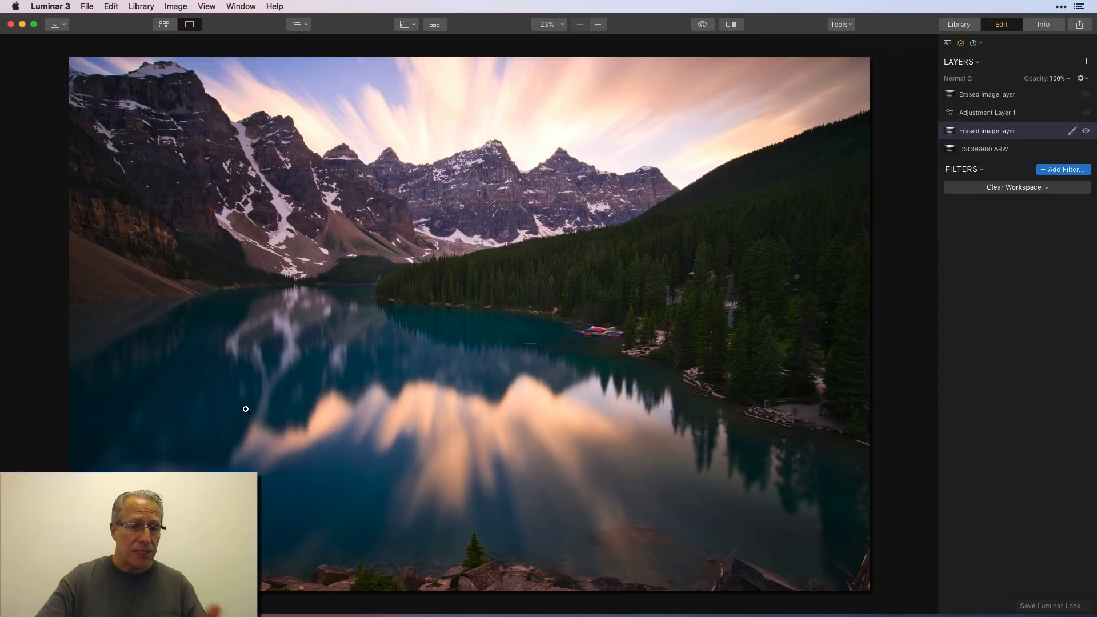
Show Adjustment Layer 1 and turn on its Tone filter, comparing the photo with and without it.
left_click(1024, 116)
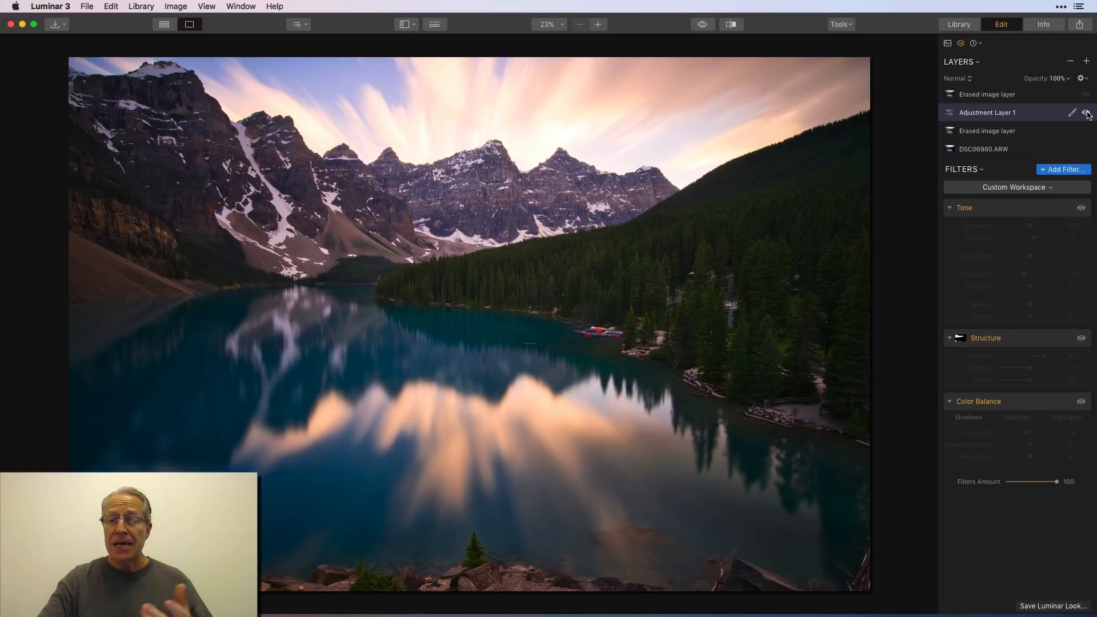
left_click(1081, 210)
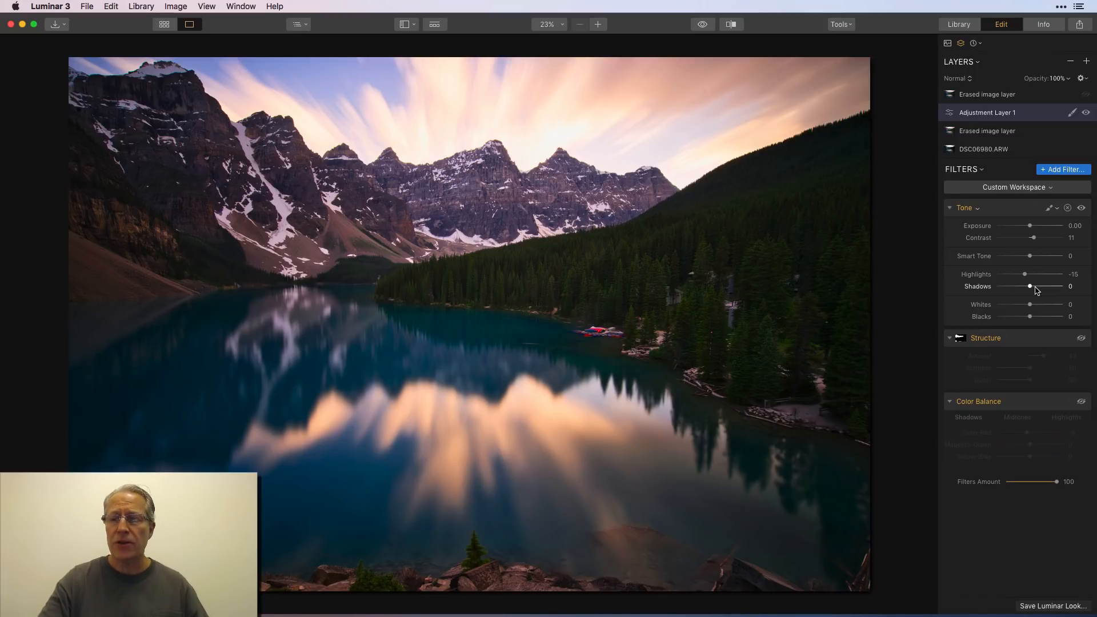
left_click(1082, 209)
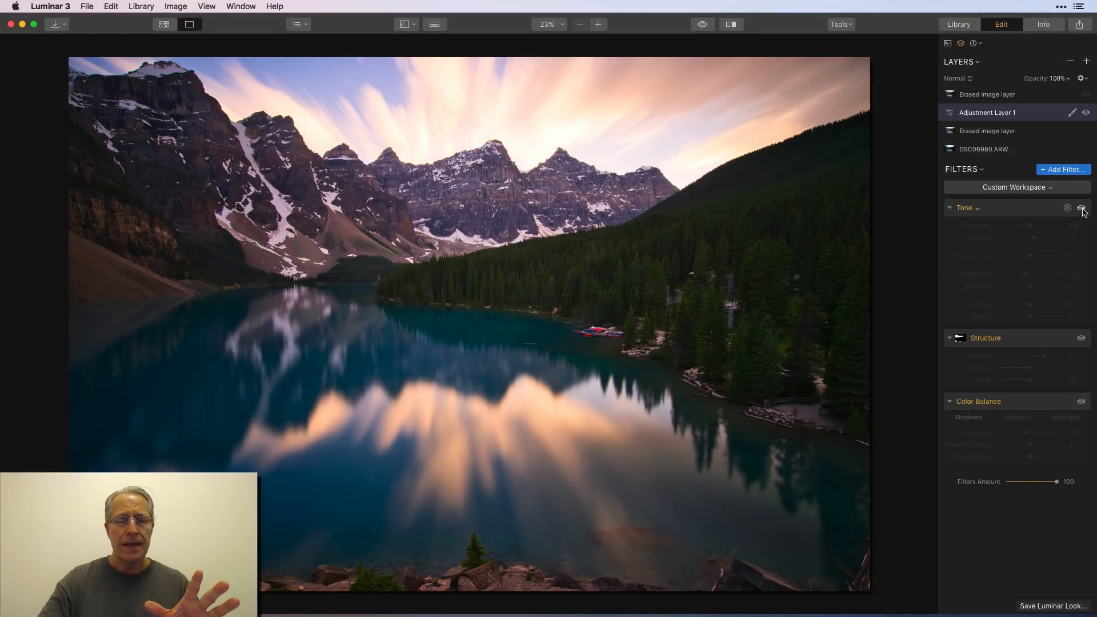
left_click(1083, 209)
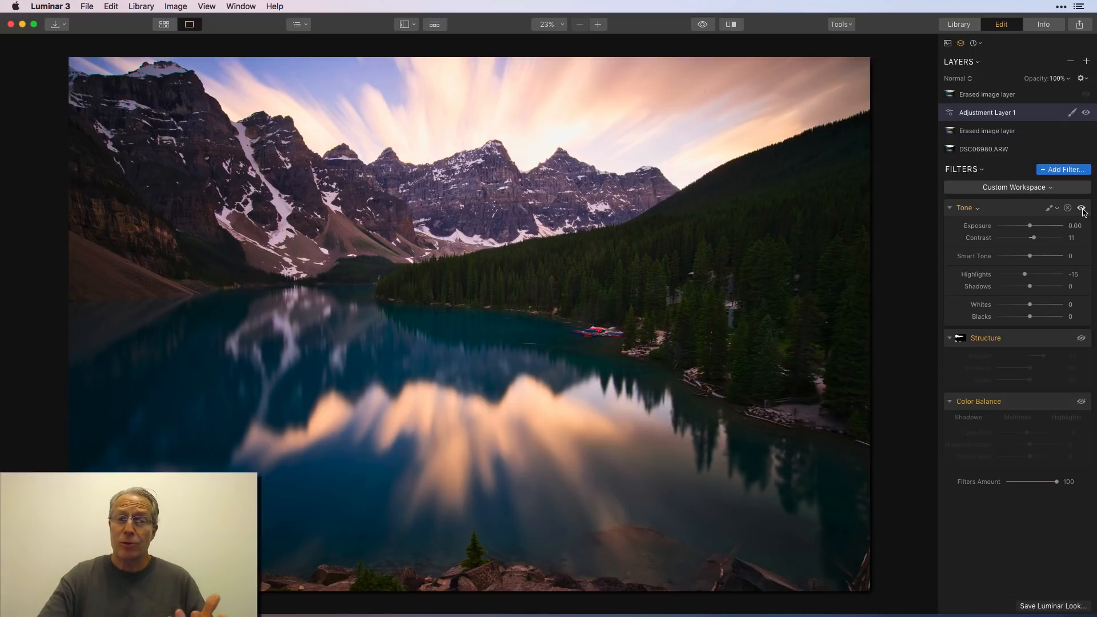
left_click(1082, 209)
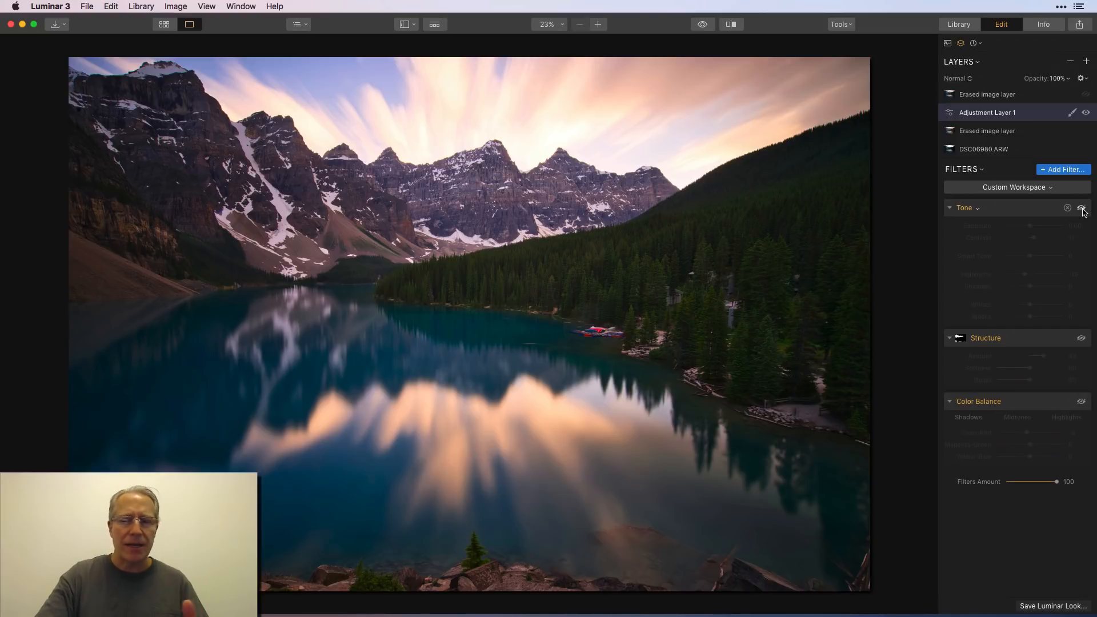
left_click(1083, 209)
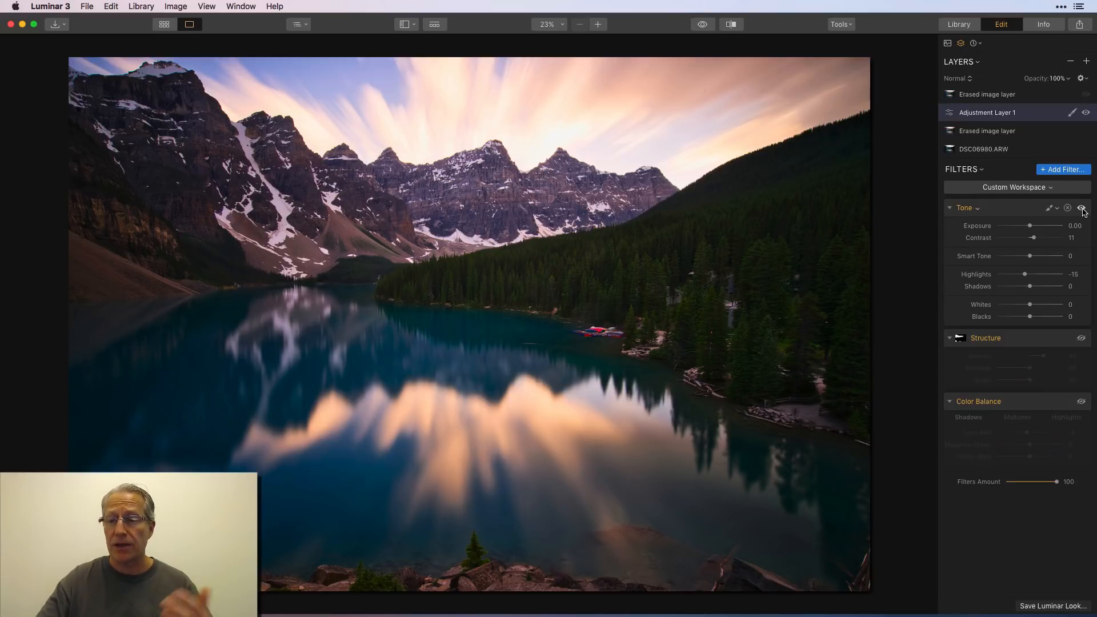
Turn on the Structure filter of Adjustment Layer 1, inspect its brushed mask overlay, and compare the photo with and without the filter.
left_click(1084, 339)
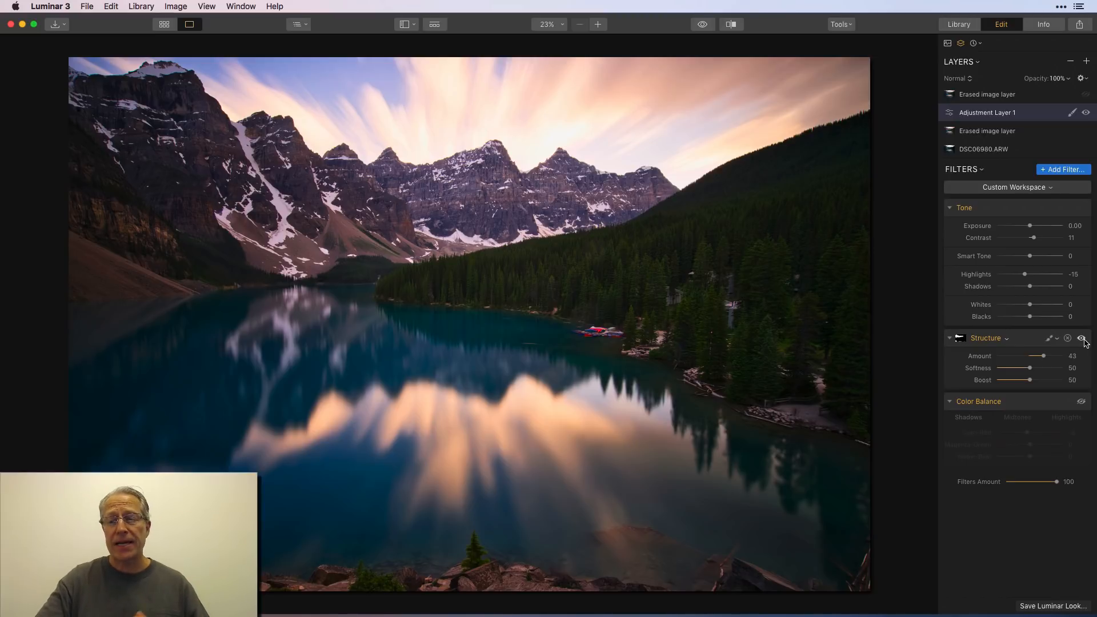
left_click(1052, 339)
left_click(1015, 355)
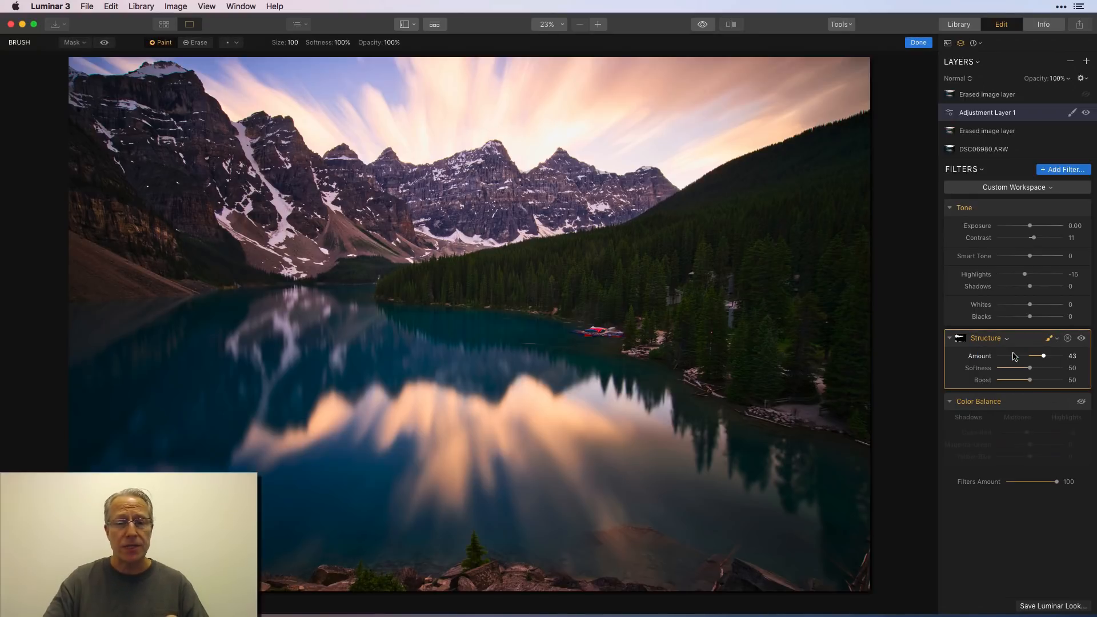
left_click(103, 44)
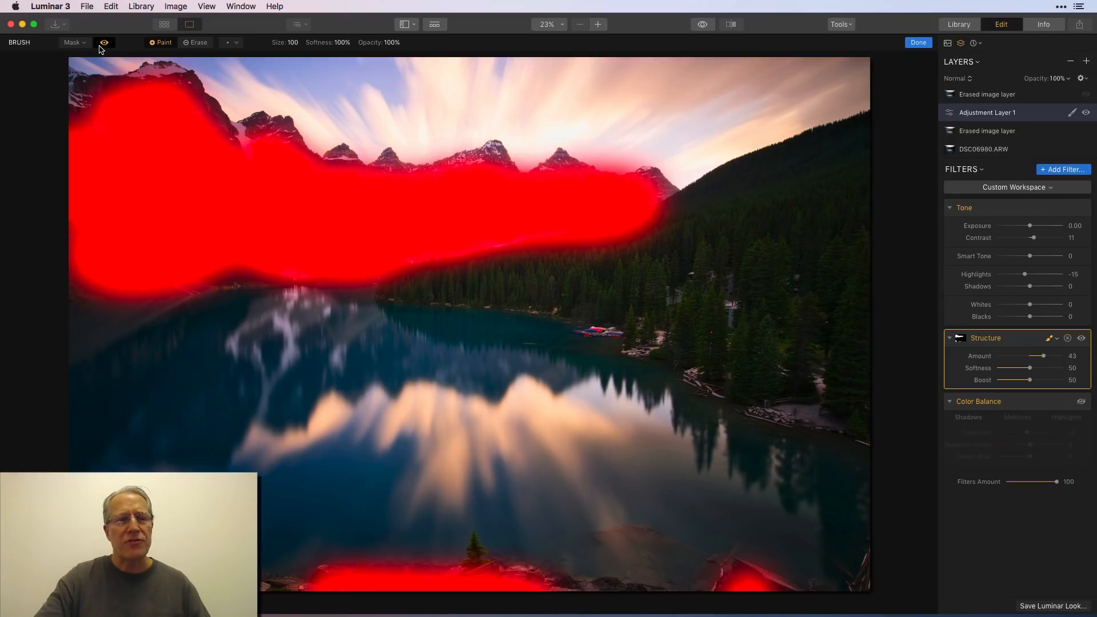
left_click(101, 45)
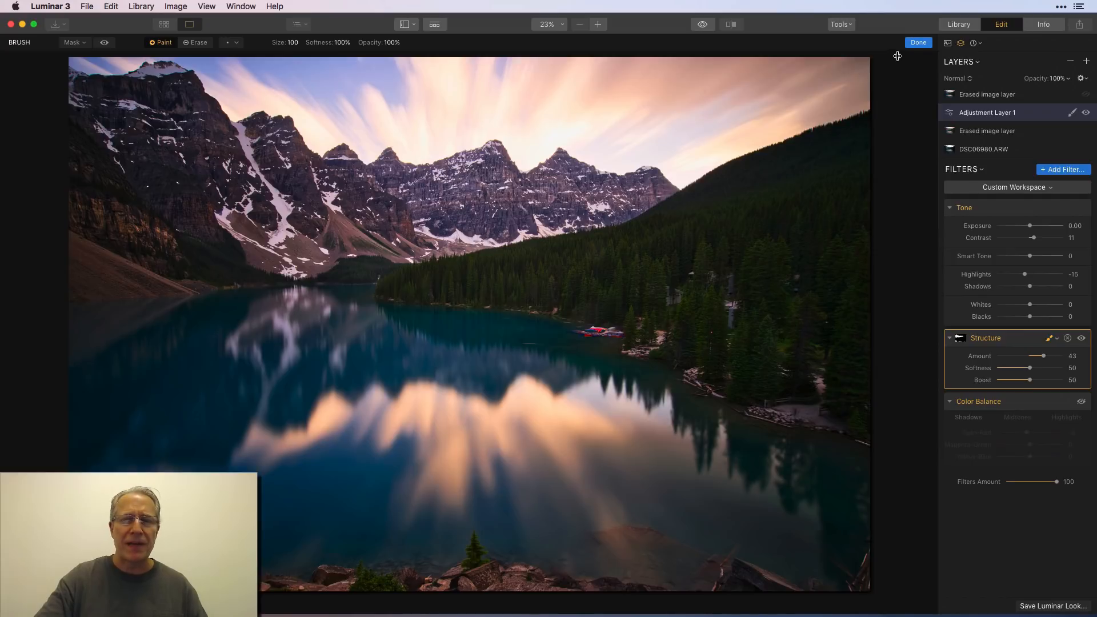
left_click(919, 46)
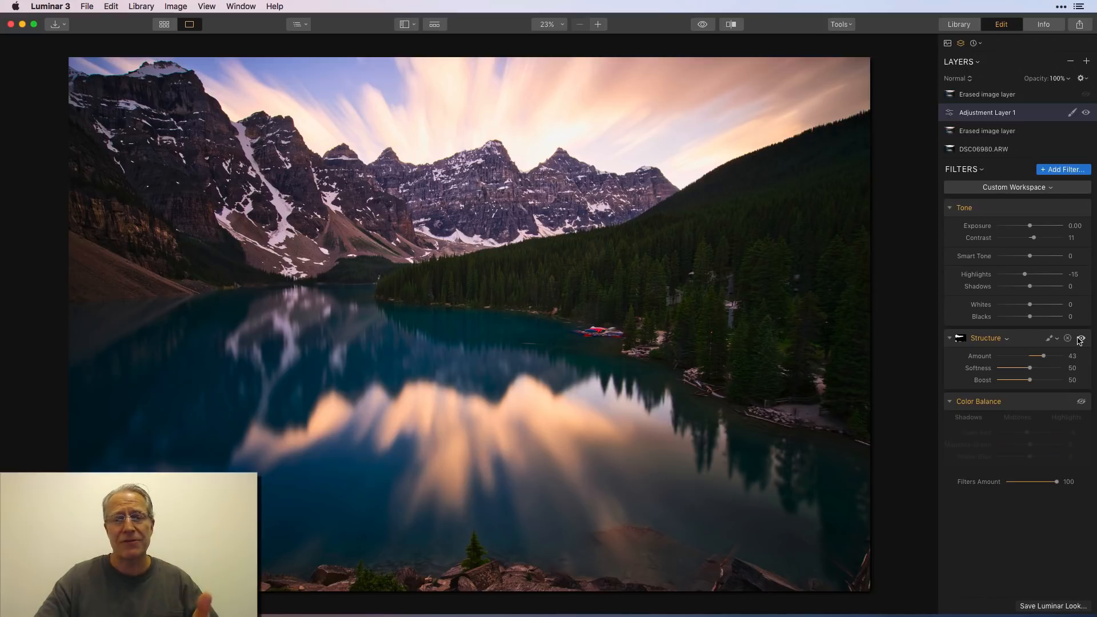
left_click(1081, 339)
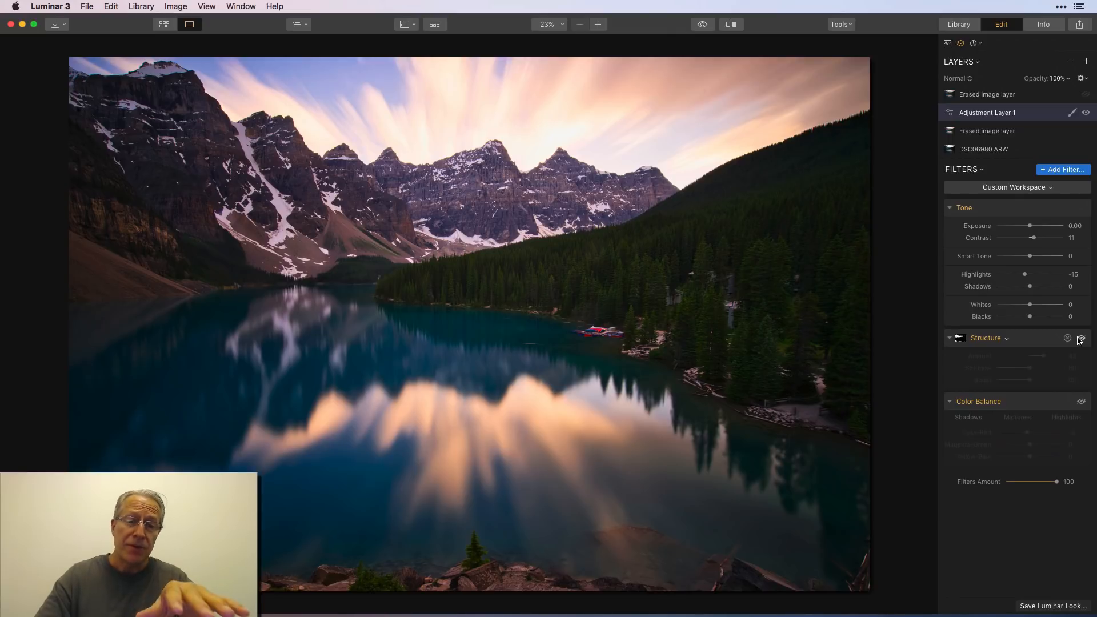
left_click(1080, 339)
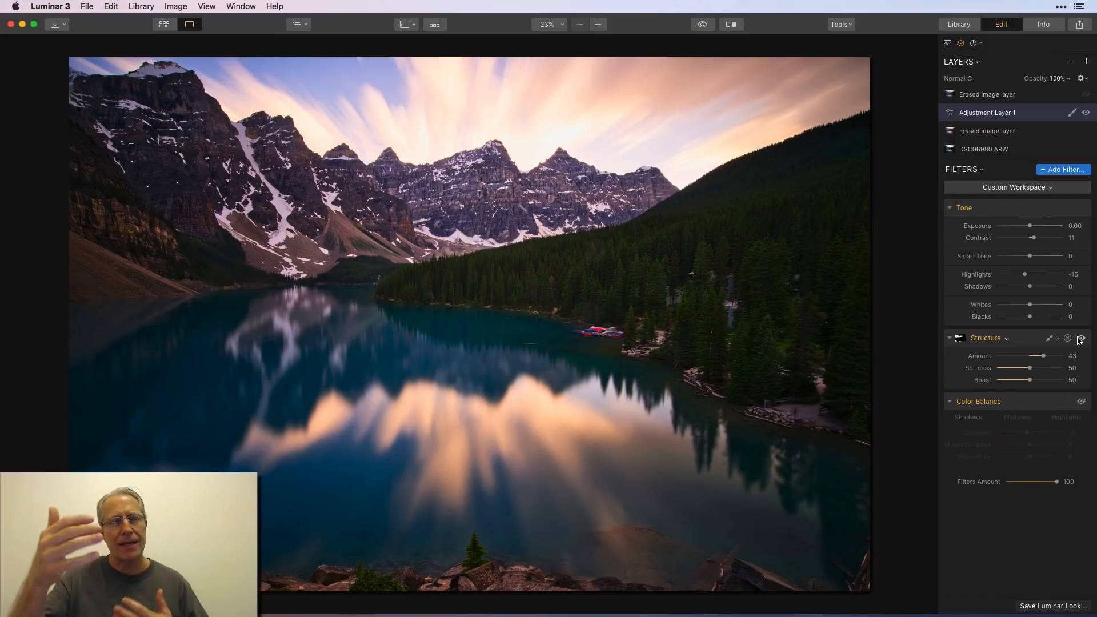
Turn on the Color Balance filter of Adjustment Layer 1, compare its before and after, and show its Midtones settings.
left_click(1082, 402)
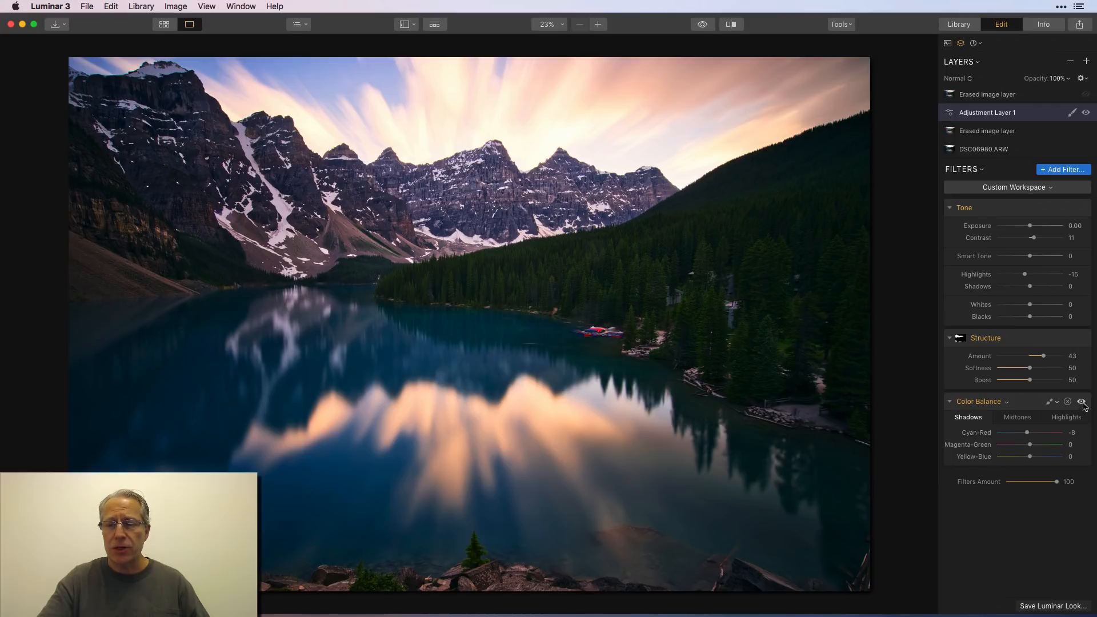
left_click(1082, 402)
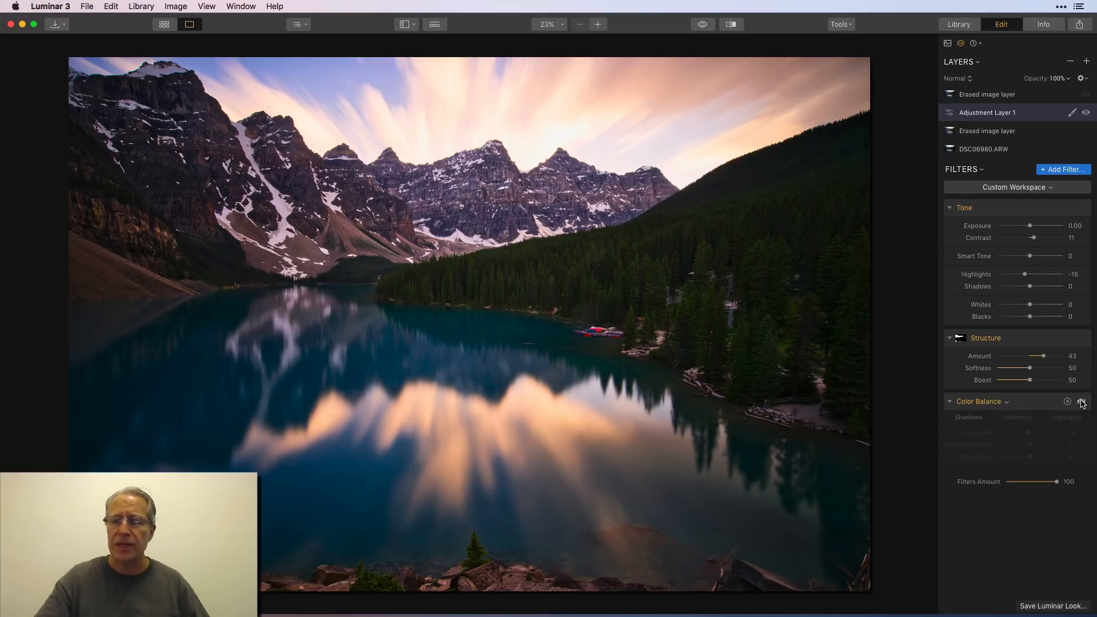
left_click(1083, 403)
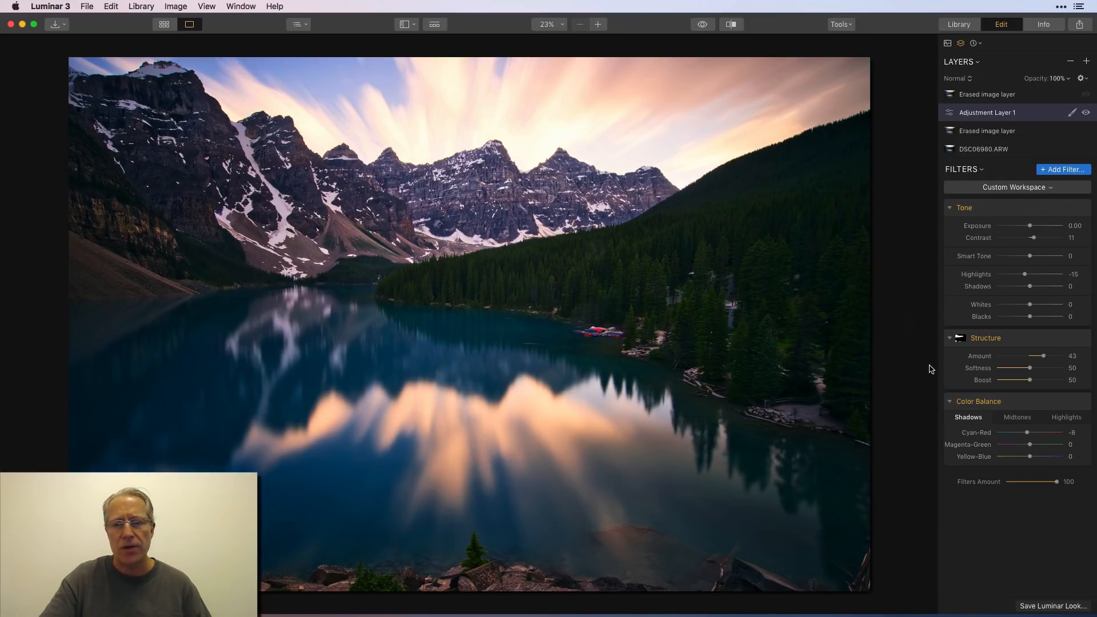
left_click(1082, 403)
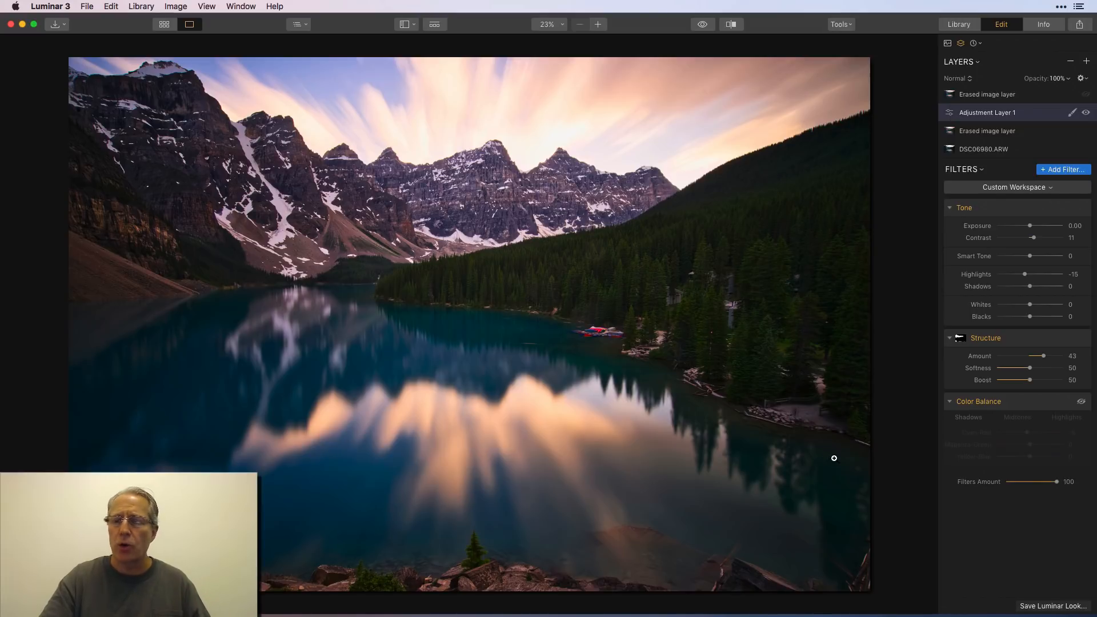
left_click(1082, 403)
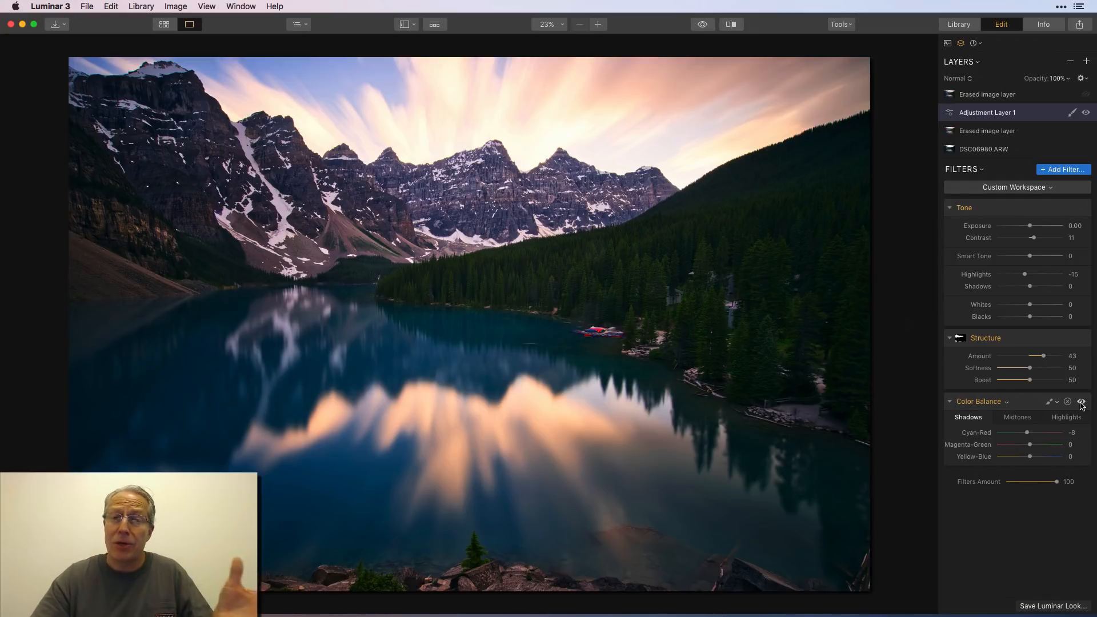
left_click(1025, 419)
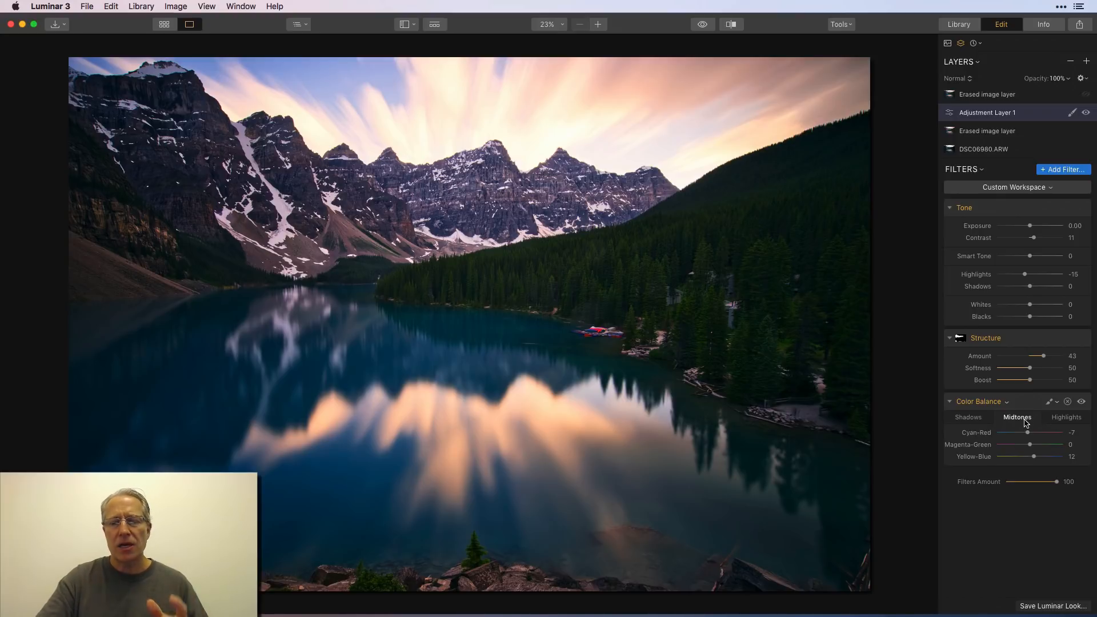
Compare the photo with and without the Color Balance filter, checking its Highlights settings as well as its Midtones.
left_click(1082, 402)
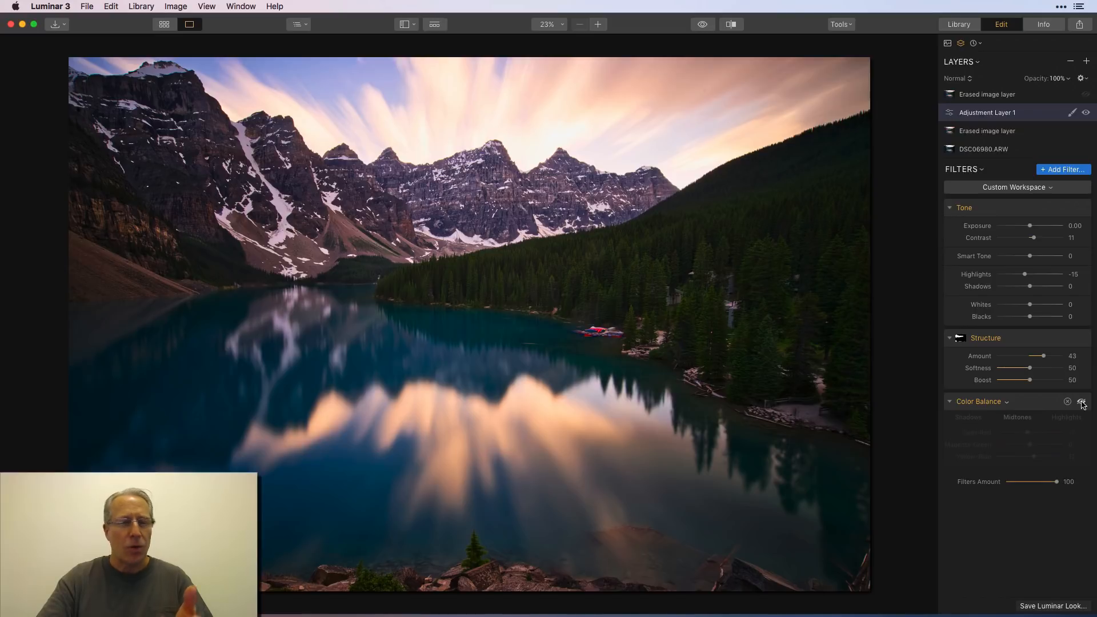
left_click(1082, 403)
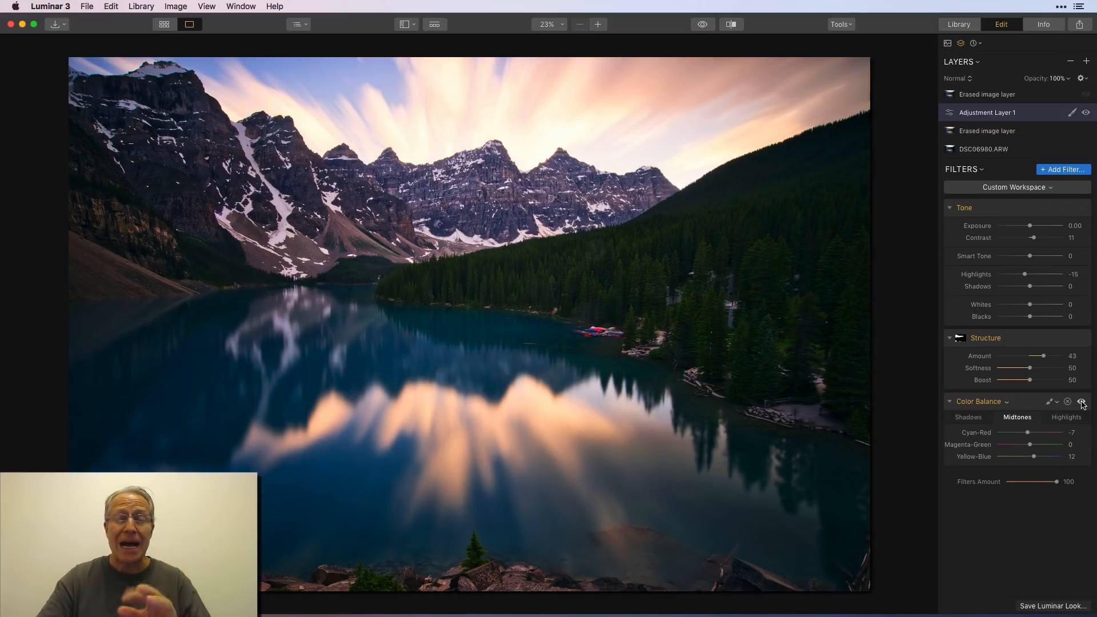
left_click(1067, 417)
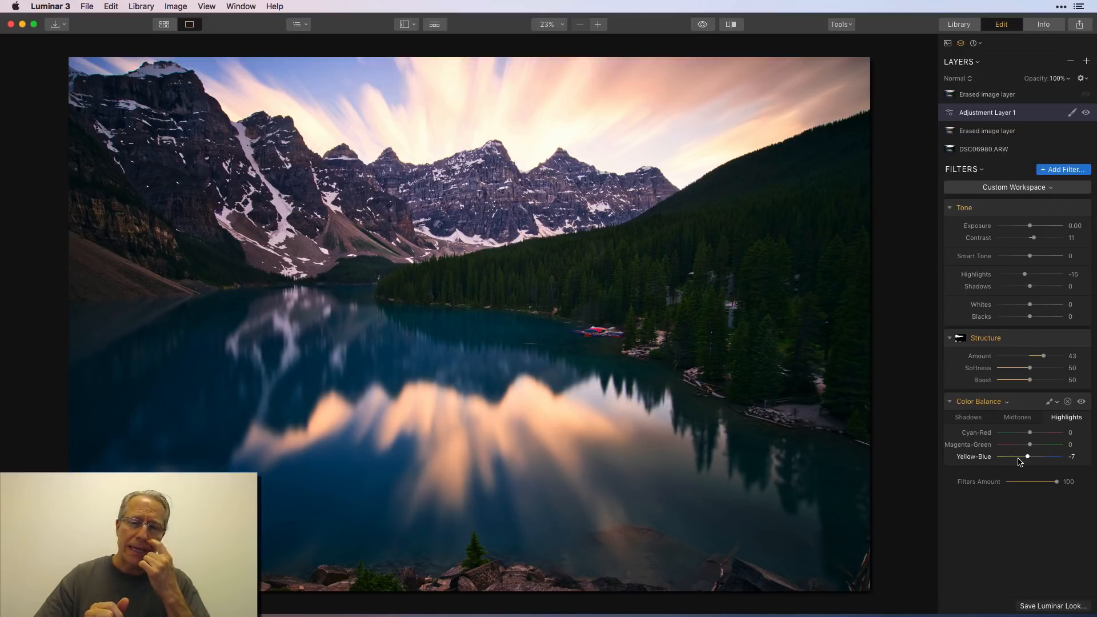
left_click(1082, 402)
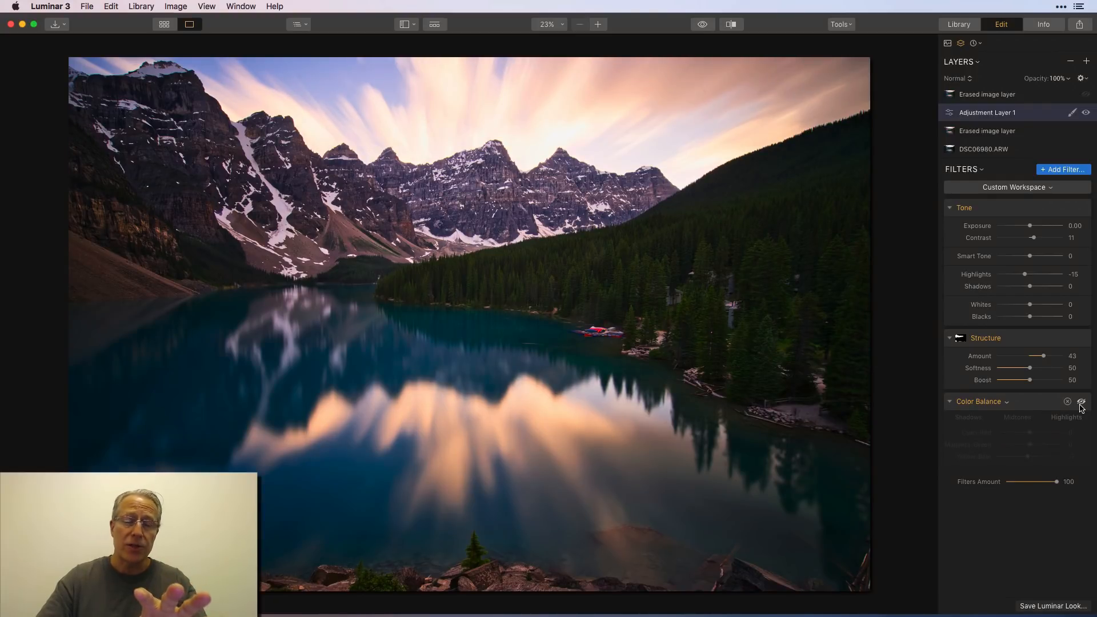
left_click(1081, 402)
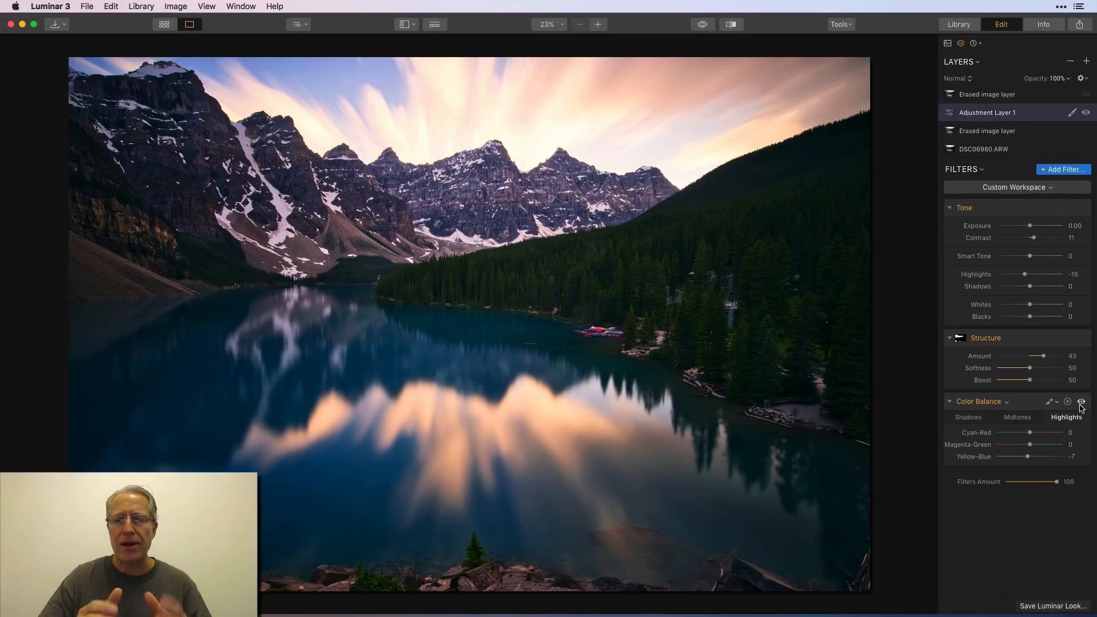
Compare the photo with and without Adjustment Layer 1, and select and show the topmost Erased image layer.
left_click(1087, 113)
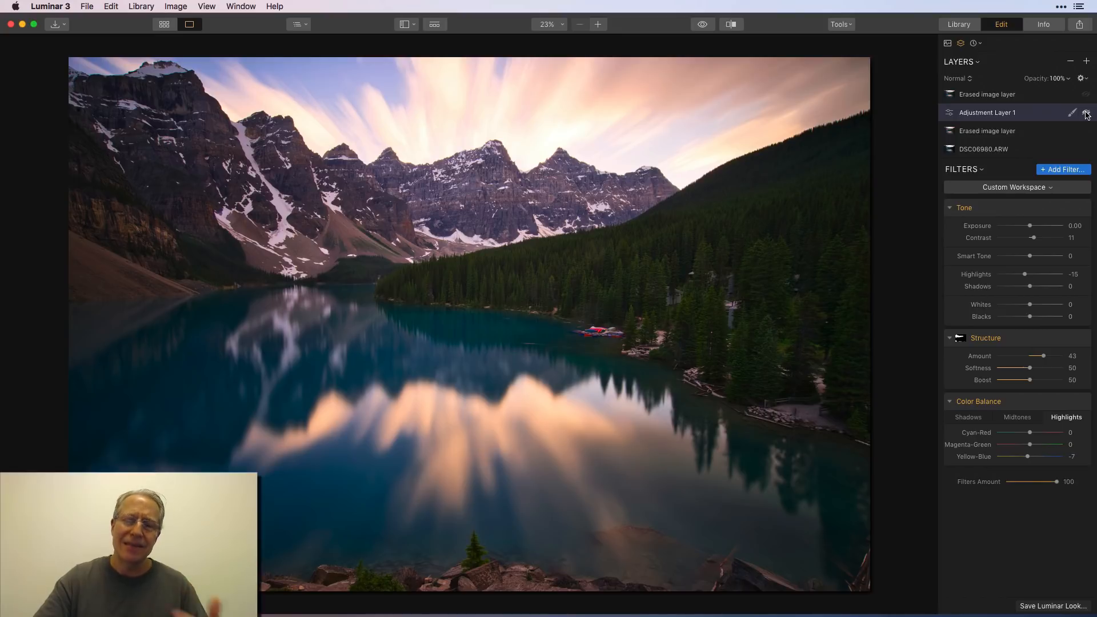
left_click(1086, 113)
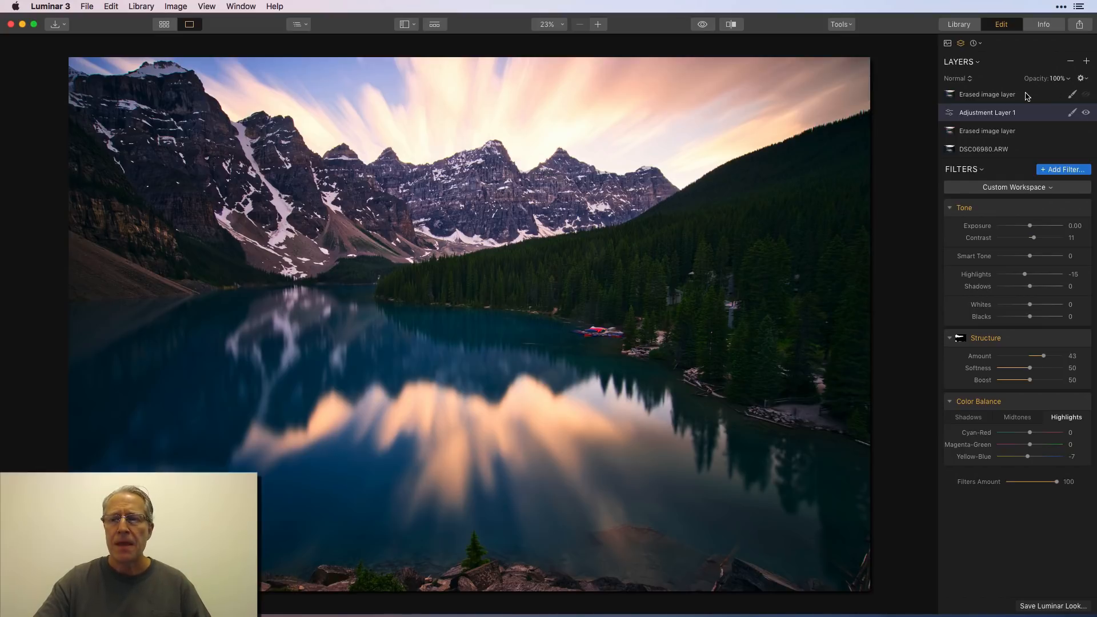
left_click(1086, 96)
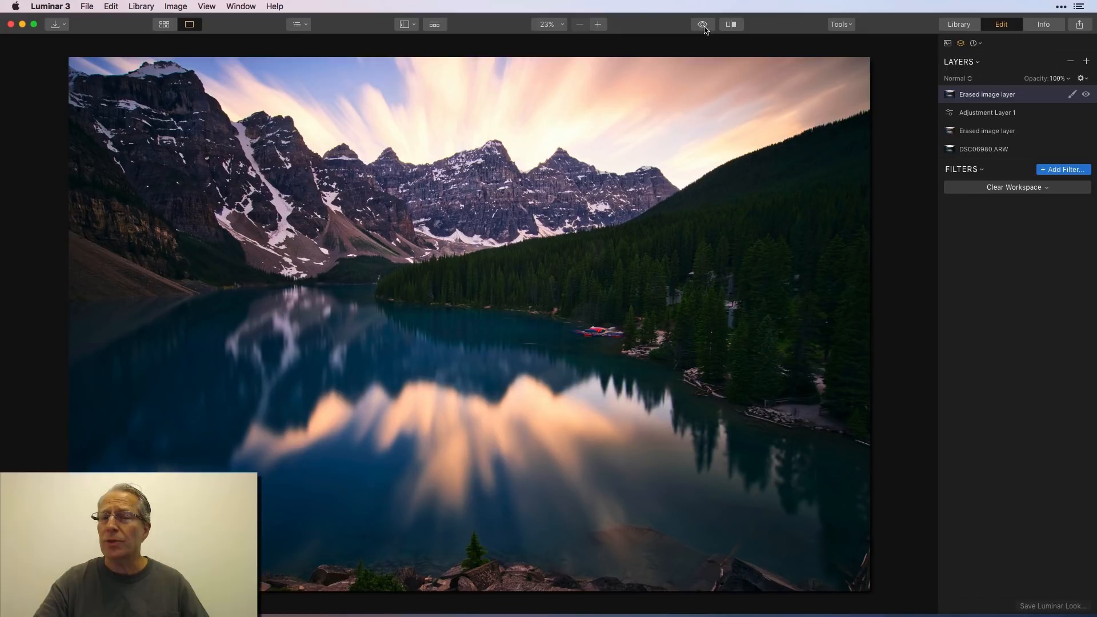
Compare the finished edit with the original photo, sweeping a split before/after divider toward the left mountain and viewing the full unedited image.
left_click(724, 25)
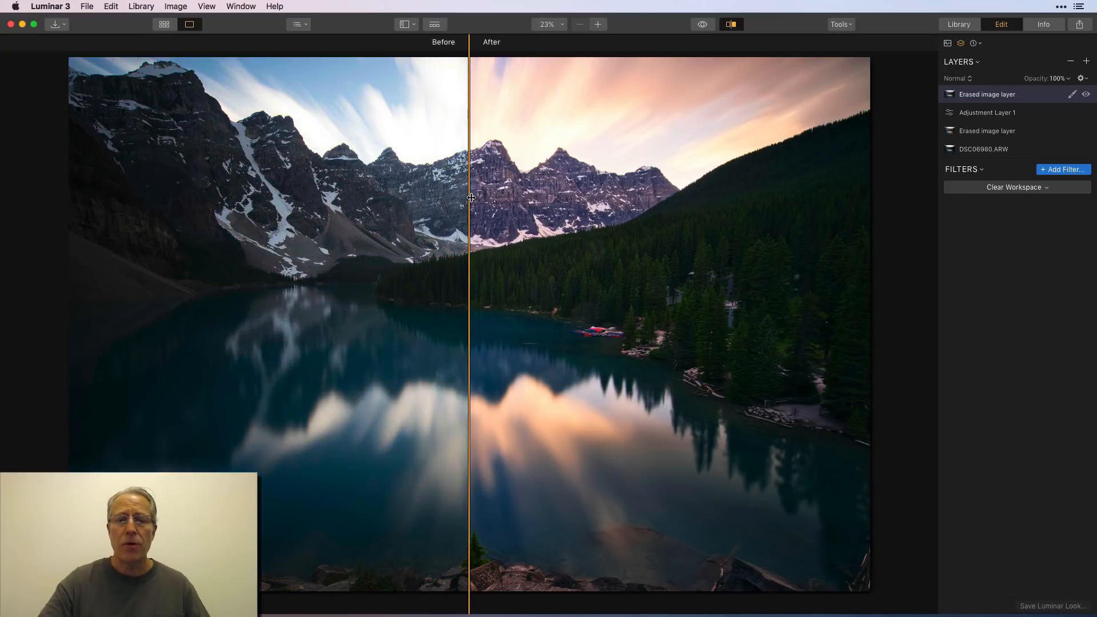
left_click_drag(474, 198, 158, 186)
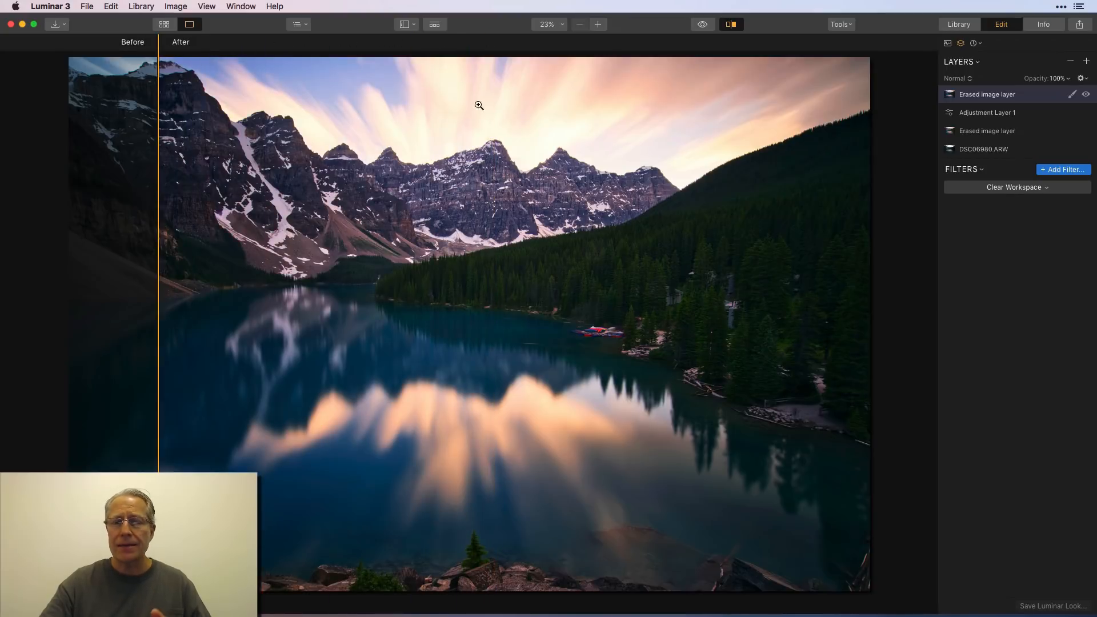
left_click(738, 24)
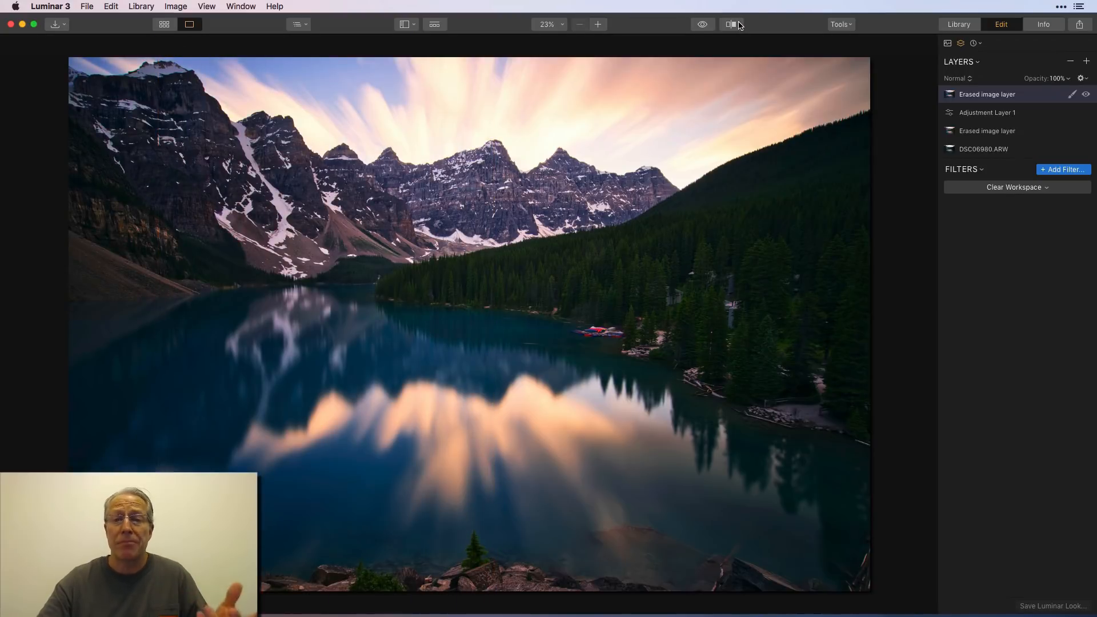
left_click(706, 25)
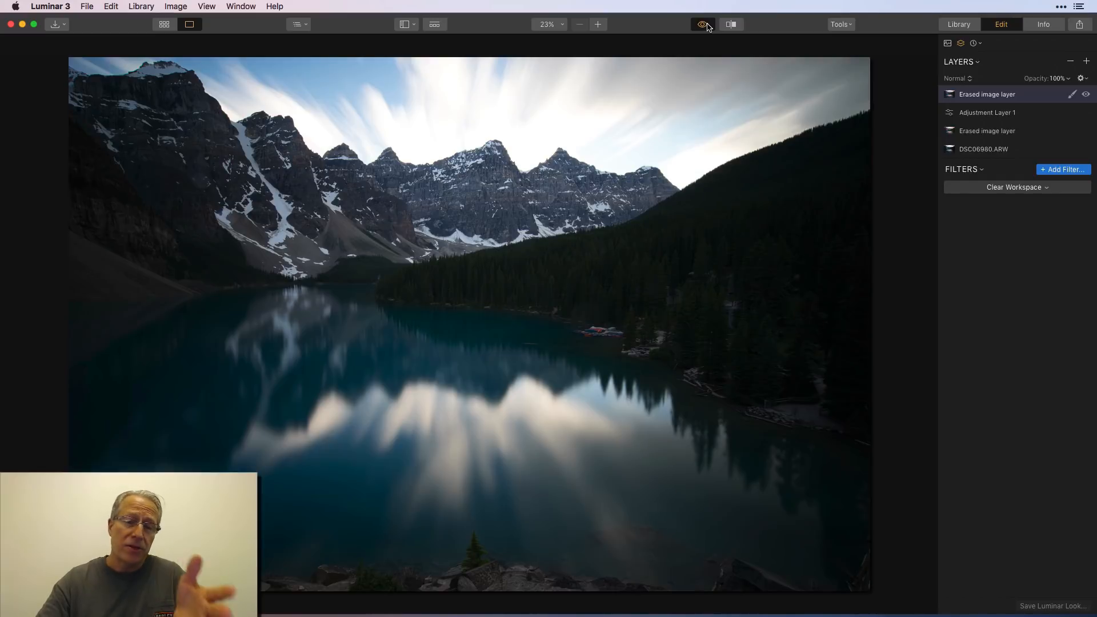
left_click(707, 25)
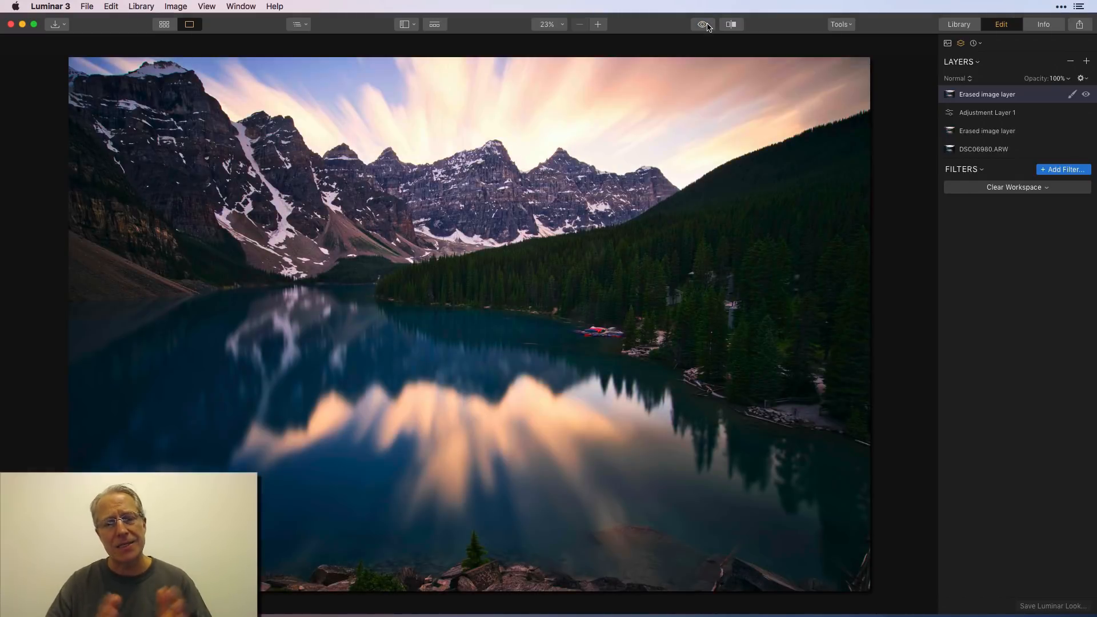